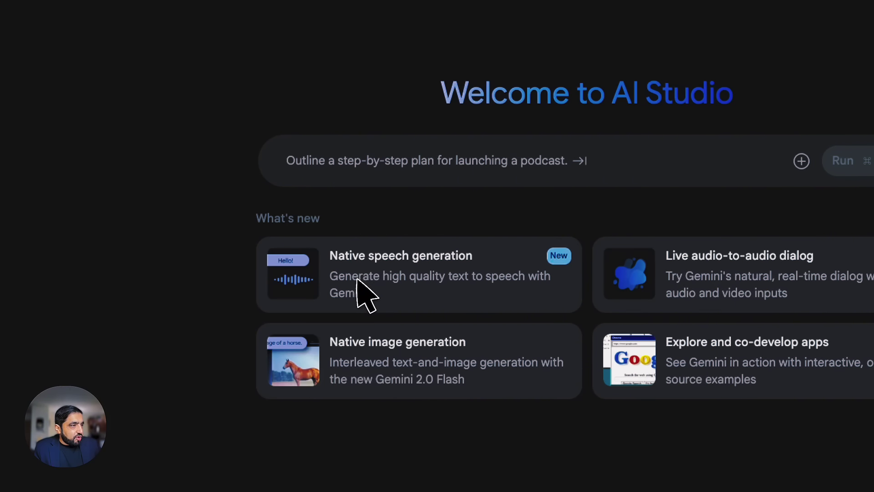
Open native speech generation and choose the Gemini 2.5 Pro Preview TTS model.
{"action": "left_click", "coordinate": [397, 271]}
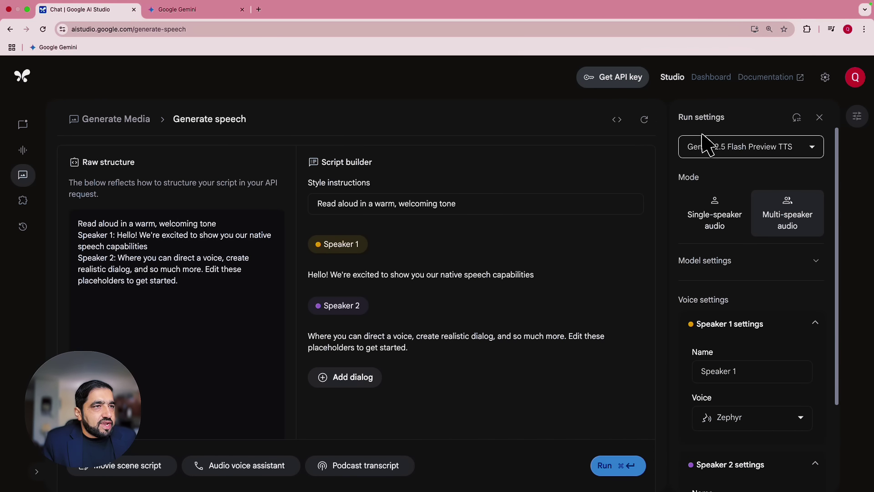
{"action": "left_click", "coordinate": [736, 149]}
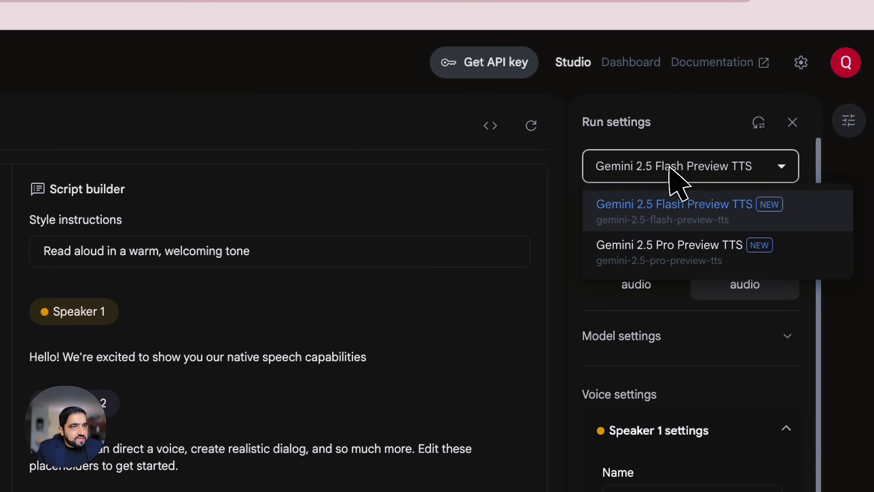
{"action": "left_click", "coordinate": [658, 260]}
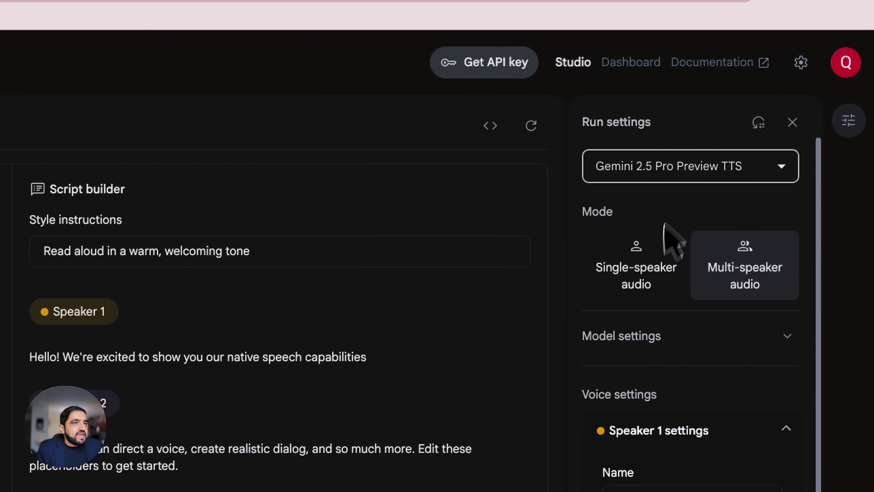
{"action": "left_click", "coordinate": [668, 171]}
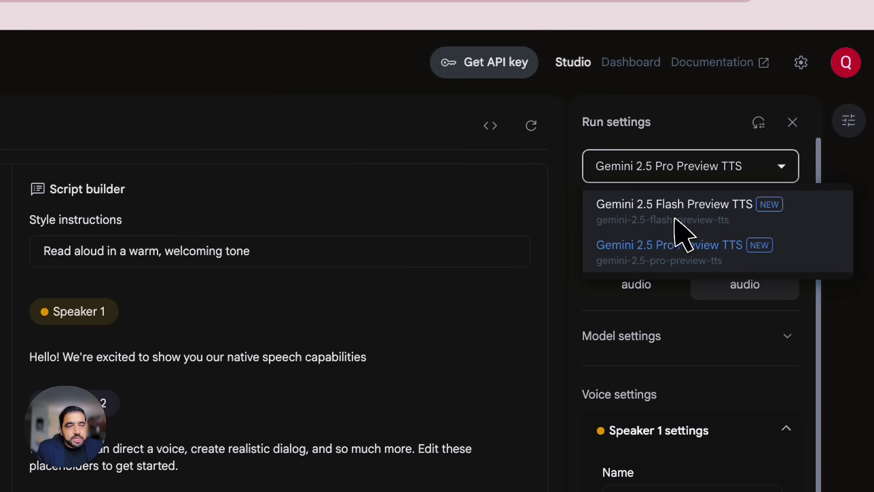
{"action": "left_click", "coordinate": [574, 201]}
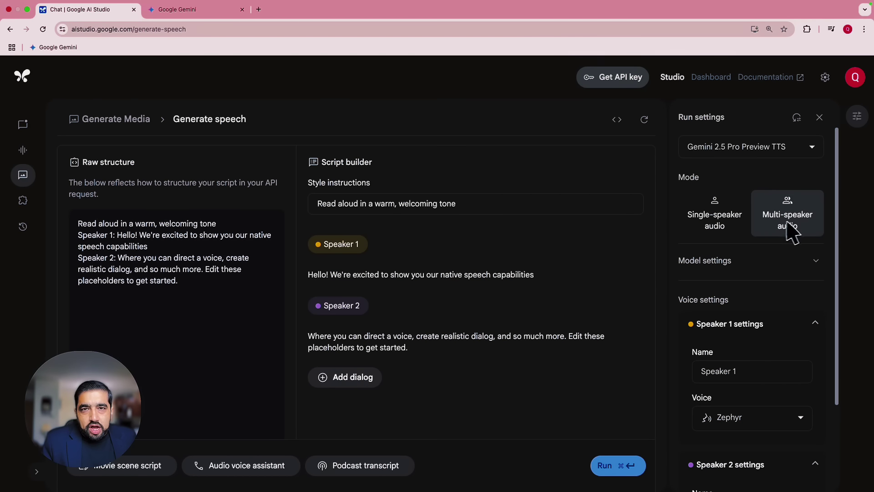
Compare the two speech modes and set the mode to single-speaker audio.
{"action": "left_click", "coordinate": [713, 229]}
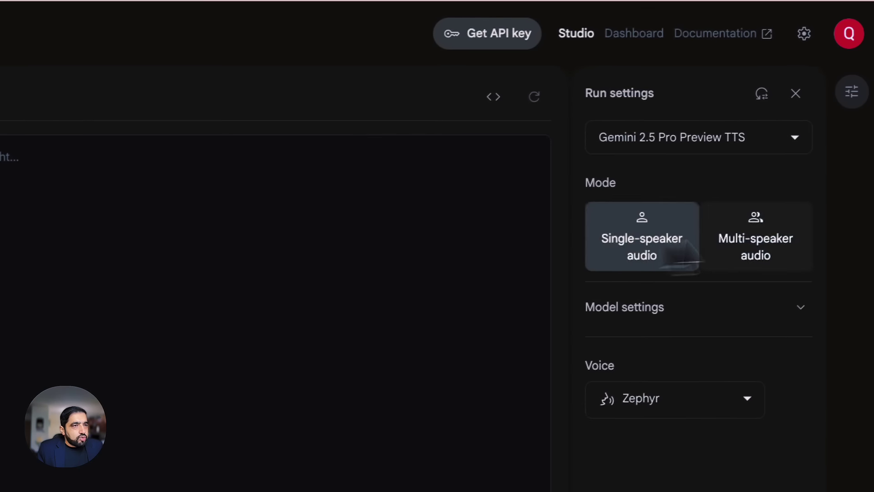
{"action": "left_click", "coordinate": [771, 238]}
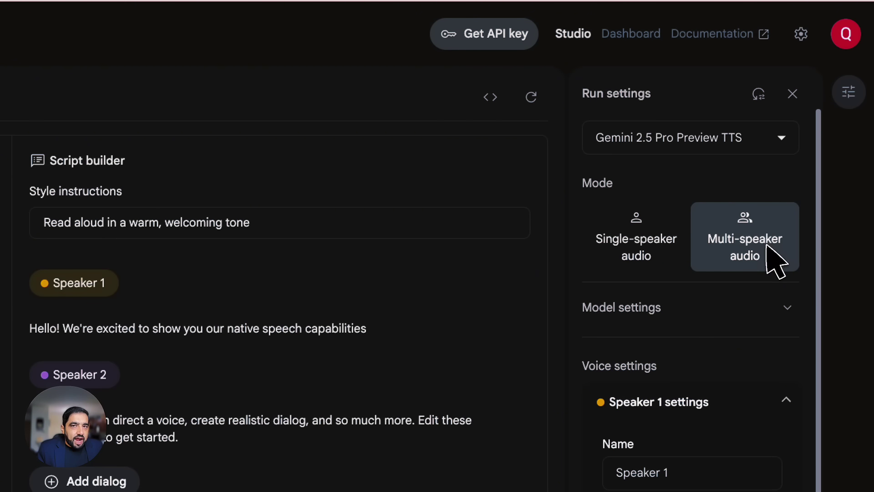
{"action": "left_click", "coordinate": [640, 253]}
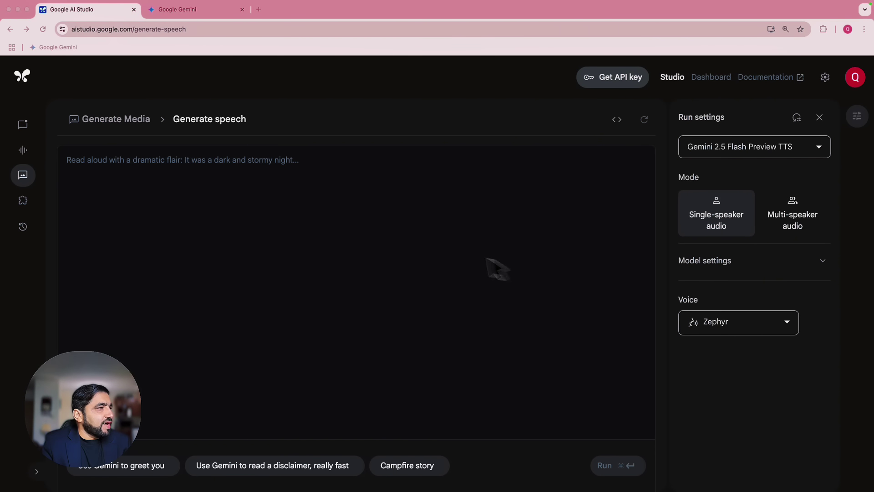
Write the prompt instruction "اس تحریر کو ڈاکیومنٹری اسٹائل میں پڑھو۔" with the heading "تحریر:" and paste the copied Urdu script below it.
{"action": "left_click", "coordinate": [107, 167]}
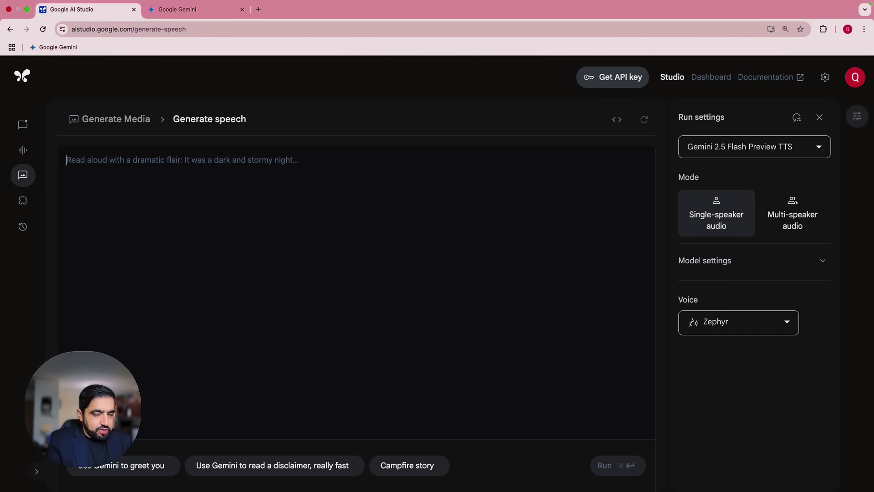
{"action": "type", "text": "I"}
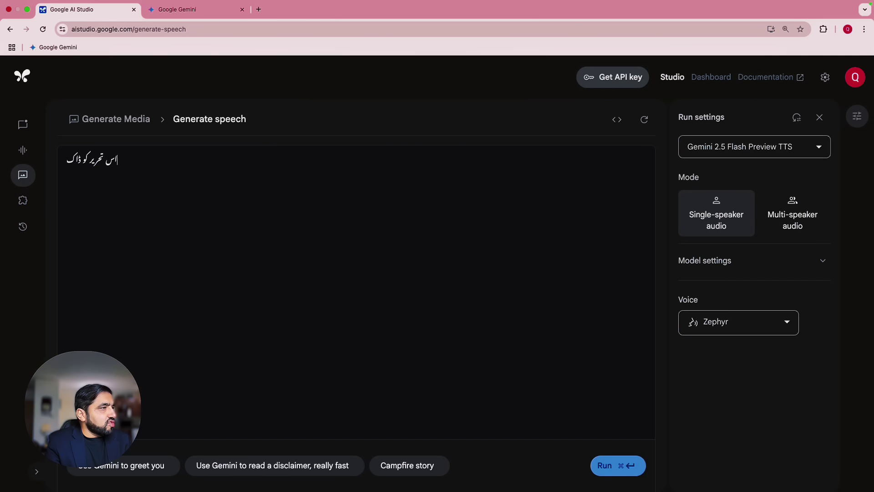
{"action": "type", "text": "ی"}
{"action": "type", "text": "ومنٹری"}
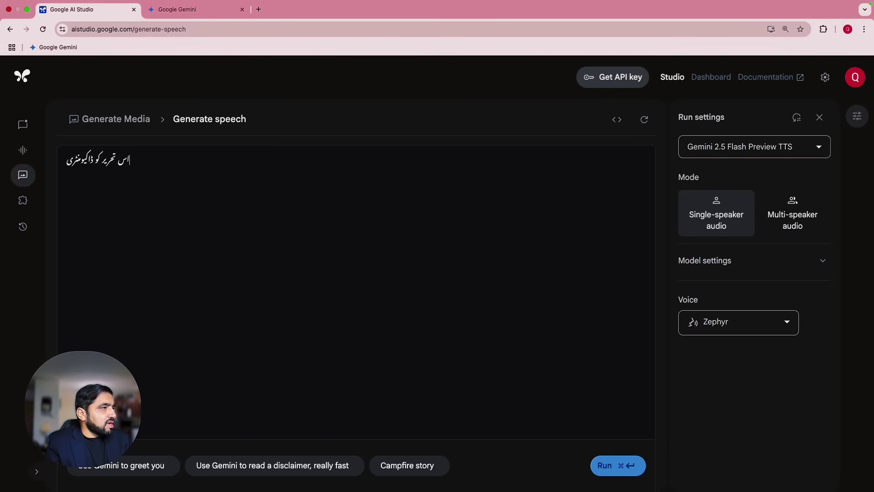
{"action": "type", "text": " اسٹائل م"}
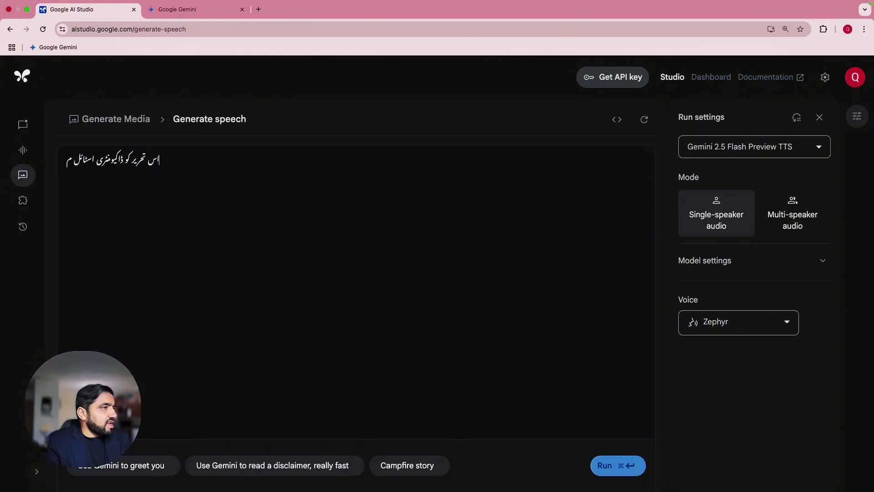
{"action": "type", "text": "یں پڑھو۔"}
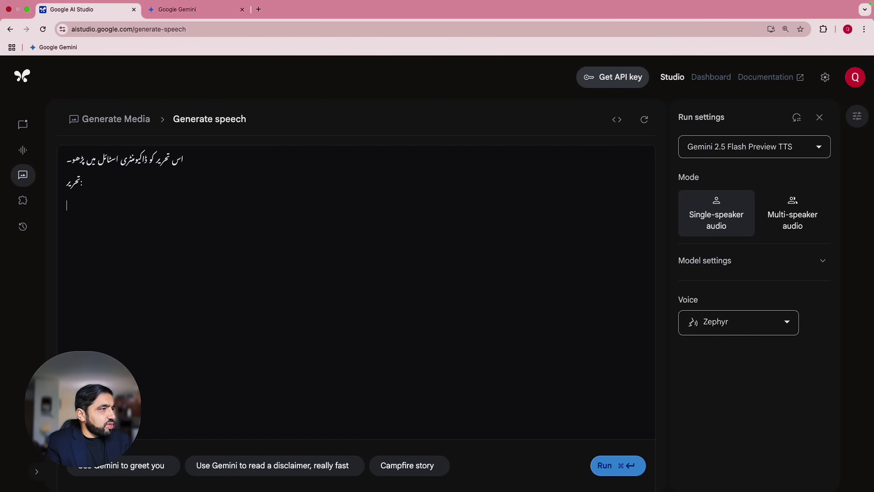
{"action": "key", "text": "super+v"}
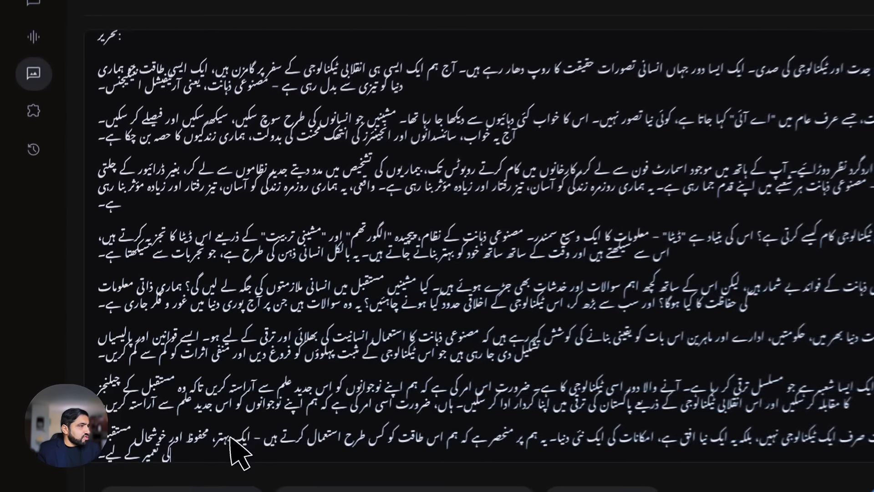
Shorten the pasted script by deleting everything from the last word of its third paragraph onward.
{"action": "left_click_drag", "start_coordinate": [153, 419], "coordinate": [71, 281]}
{"action": "left_click_drag", "start_coordinate": [105, 228], "coordinate": [102, 210]}
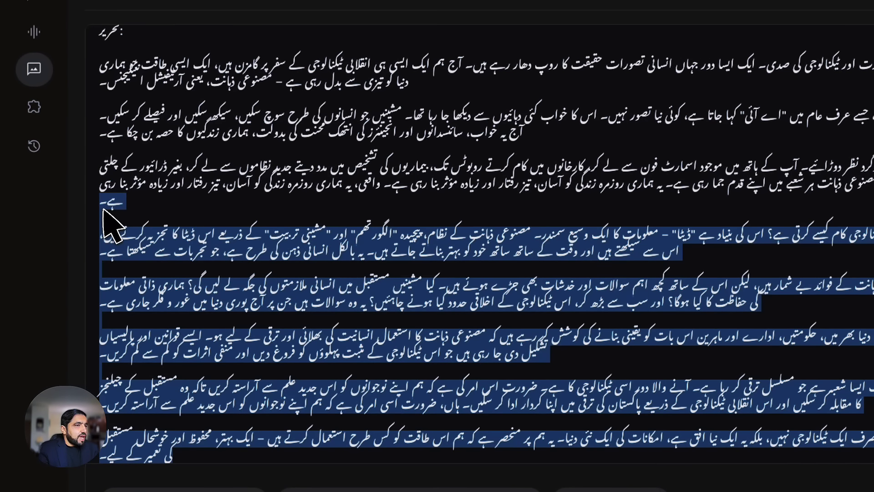
{"action": "key", "text": "BackSpace"}
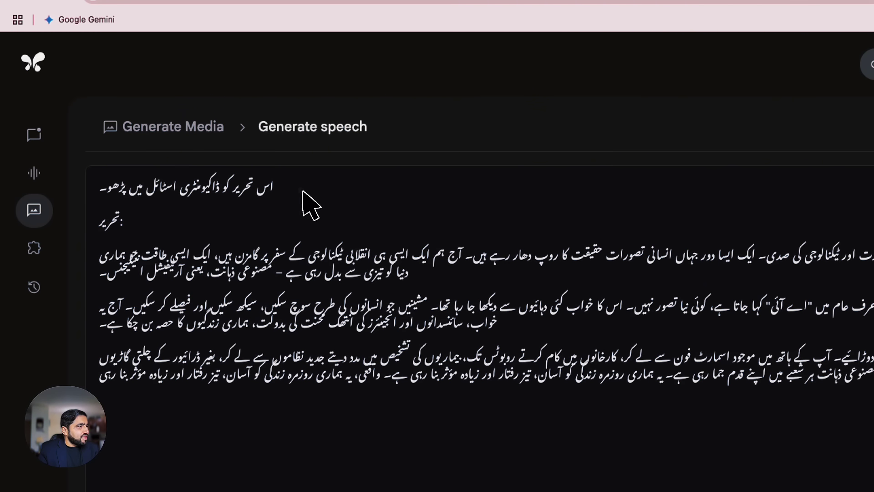
Replace the Urdu instruction above the script with "read this in documentary Style naration:" and generate the speech.
{"action": "type", "text": "س"}
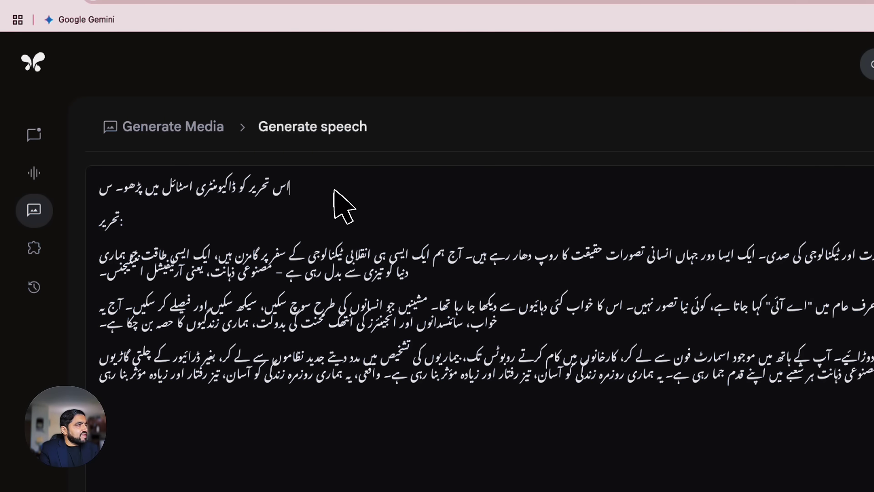
{"action": "key", "text": "BackSpace"}
{"action": "type", "text": "Style Description:"}
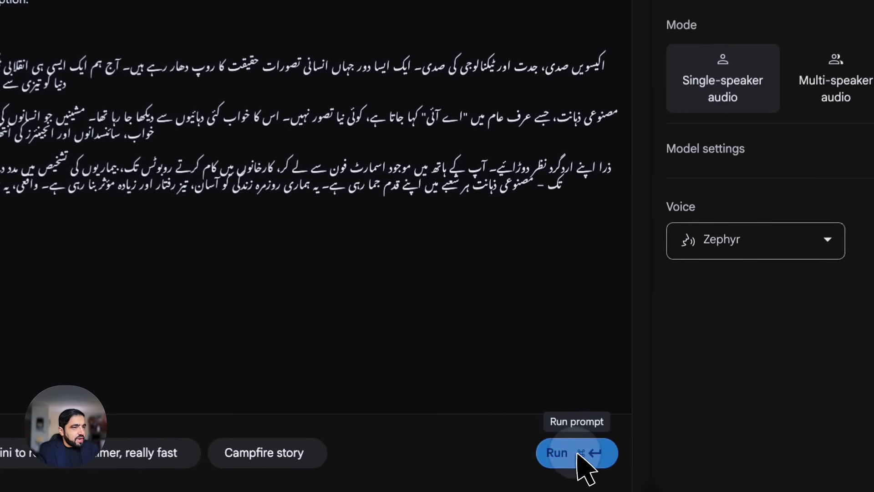
{"action": "left_click", "coordinate": [619, 466]}
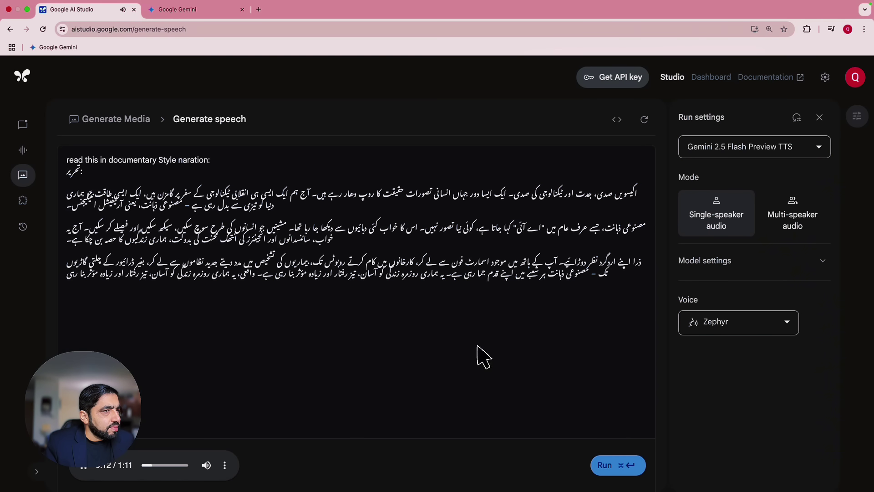
Pause the generated audio and look at its download and playback speed options.
{"action": "left_click", "coordinate": [83, 465]}
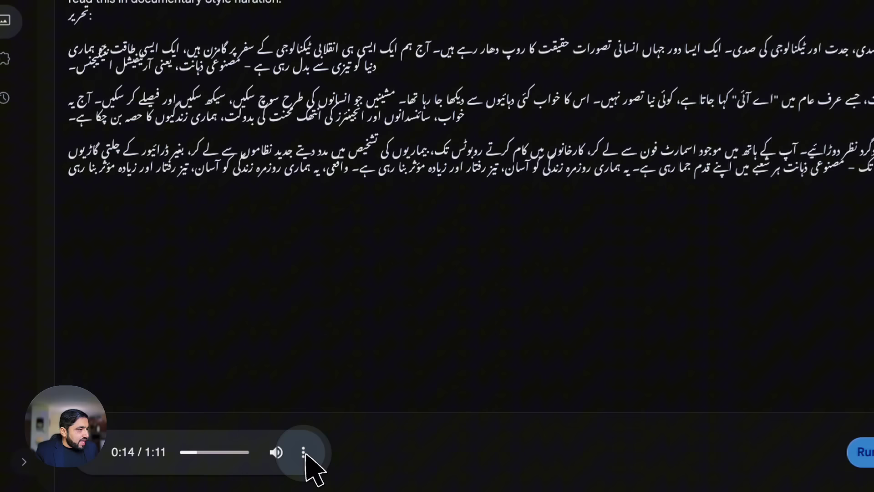
{"action": "left_click", "coordinate": [306, 453]}
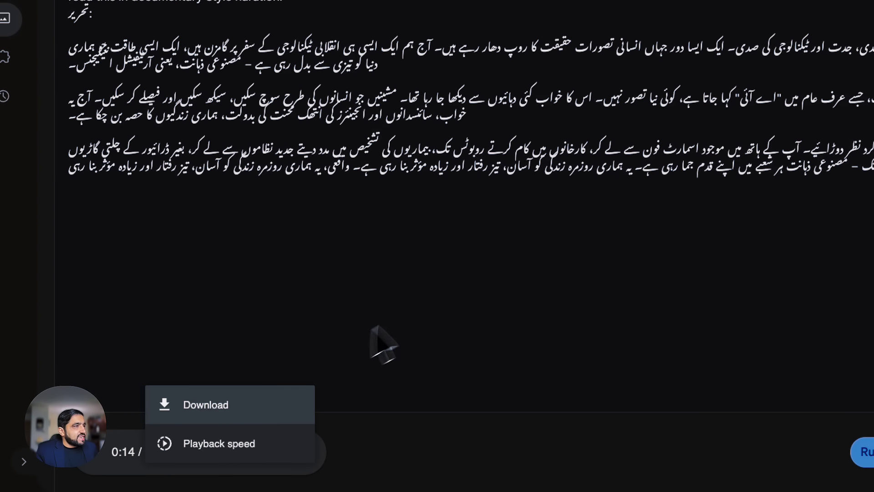
{"action": "left_click", "coordinate": [485, 265]}
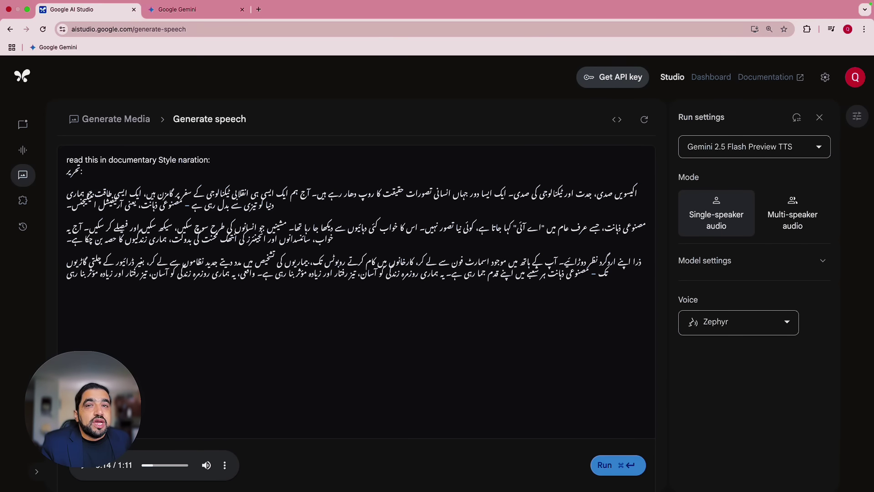
Change the style instruction above the script to "read this in podcast Style:".
{"action": "left_click", "coordinate": [159, 160]}
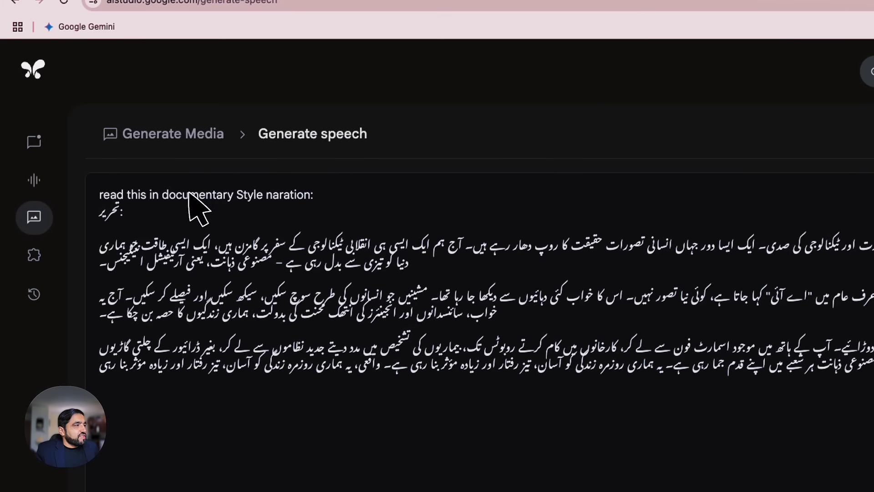
{"action": "double_click", "coordinate": [189, 197]}
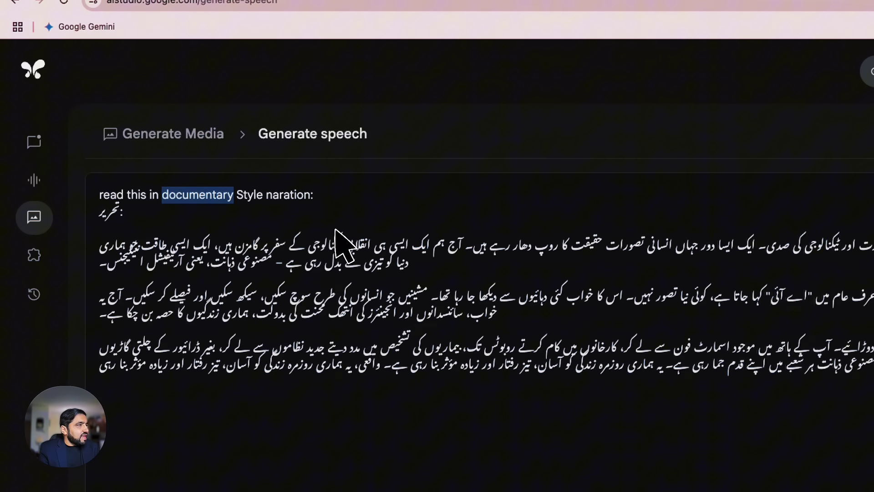
{"action": "type", "text": "podcas"}
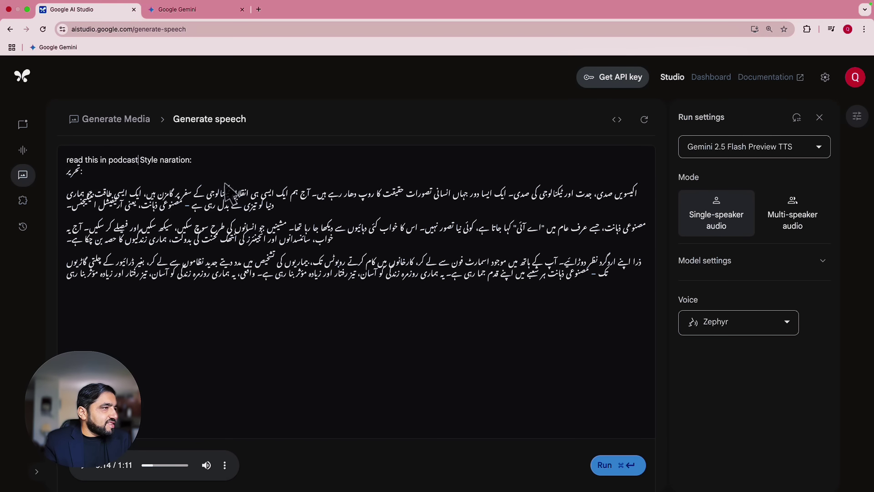
{"action": "double_click", "coordinate": [176, 160]}
{"action": "key", "text": "BackSpace"}
{"action": "key", "text": "BackSpace"}
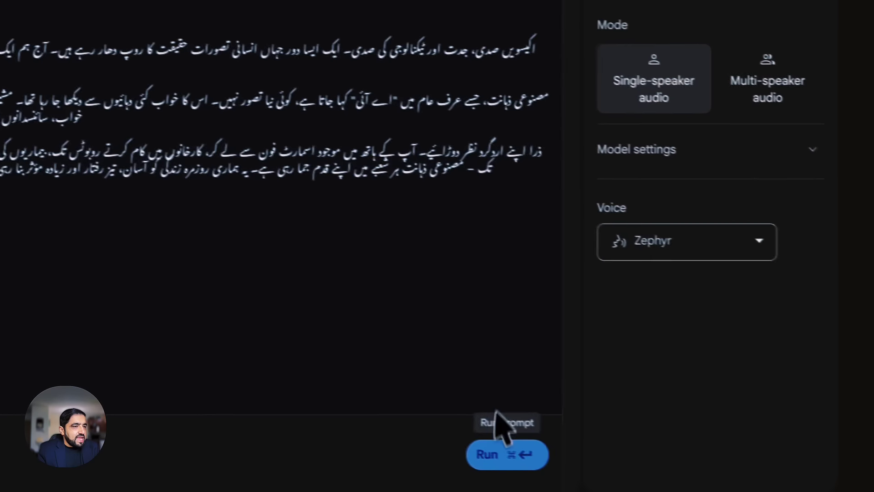
Generate the speech with the Fenrir voice and pause its playback.
{"action": "left_click", "coordinate": [699, 240]}
{"action": "scroll", "coordinate": [676, 426], "scroll_direction": "down", "scroll_amount": 1}
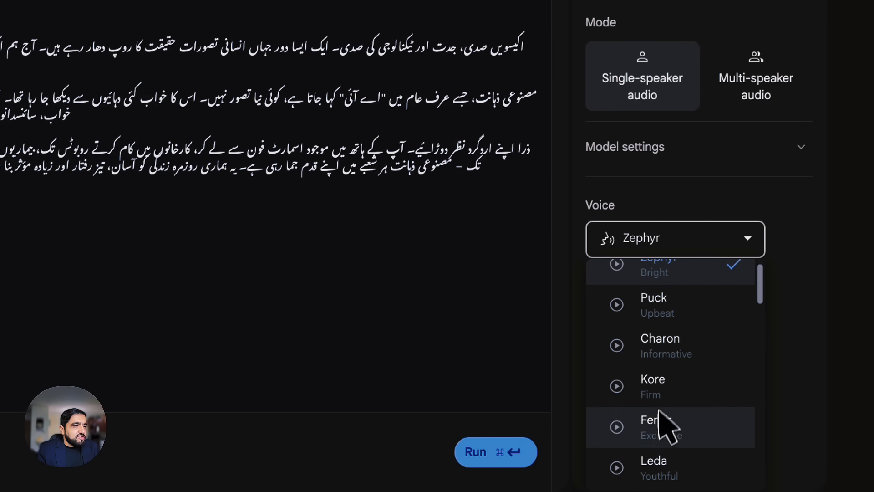
{"action": "left_click", "coordinate": [667, 426]}
{"action": "left_click", "coordinate": [499, 452]}
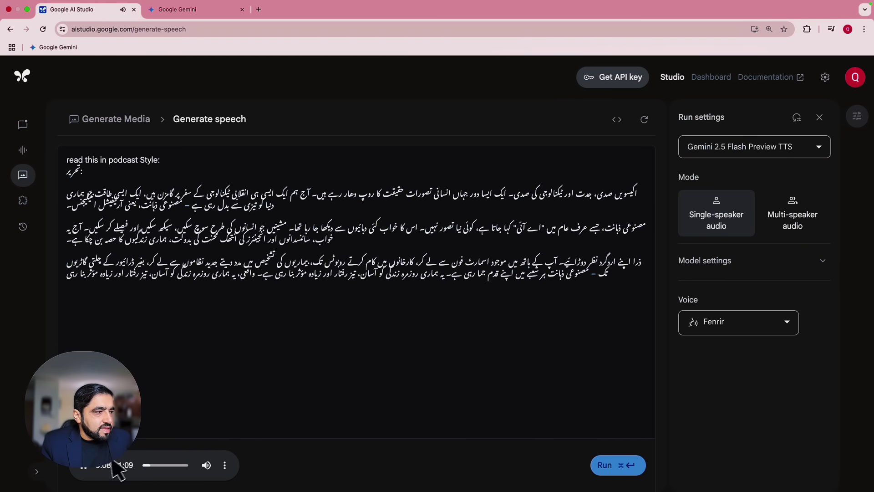
{"action": "left_click", "coordinate": [84, 465]}
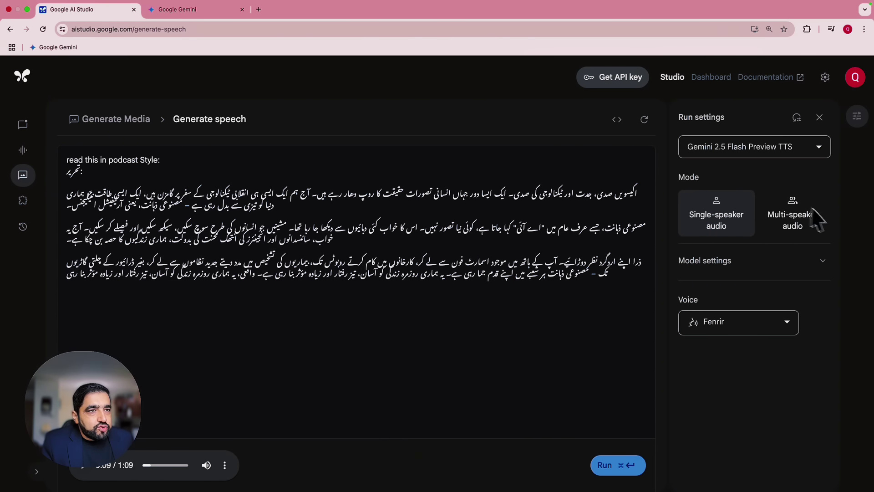
Switch the mode to multi-speaker audio and review the voice settings of both speakers.
{"action": "left_click", "coordinate": [809, 229]}
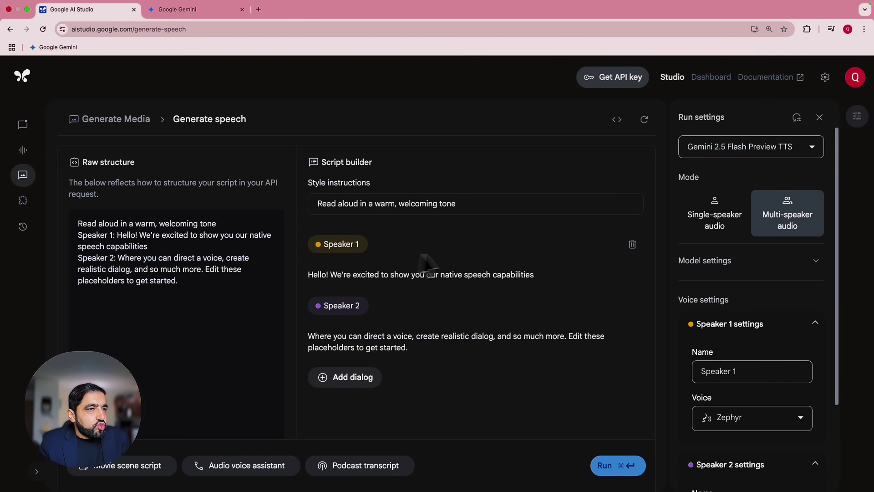
{"action": "scroll", "coordinate": [772, 337], "scroll_direction": "down", "scroll_amount": 2}
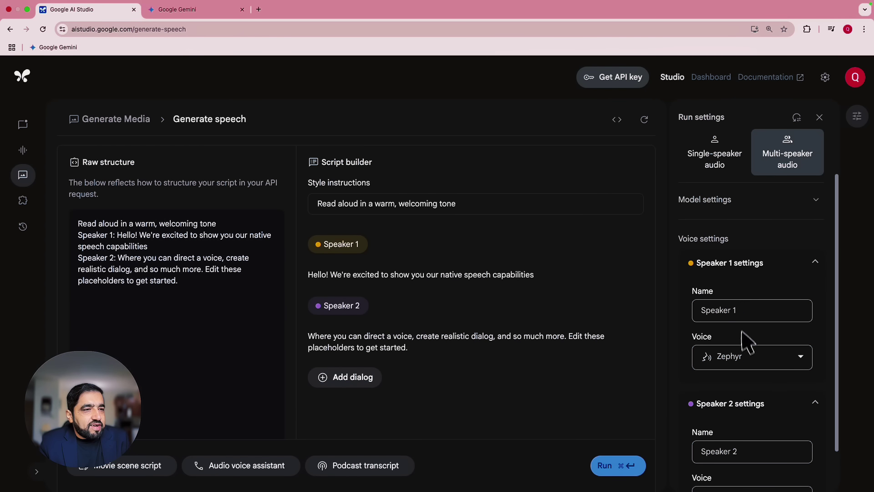
{"action": "scroll", "coordinate": [747, 360], "scroll_direction": "down", "scroll_amount": 2}
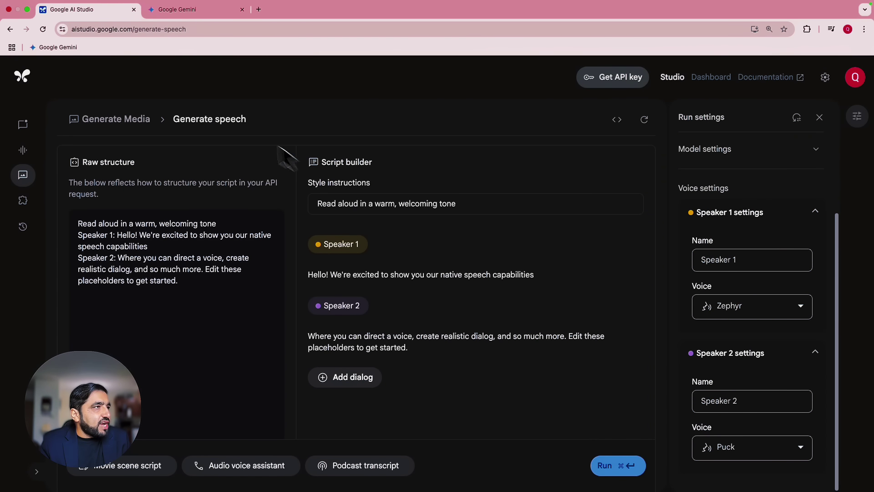
Switch to the Gemini chat and copy the selected plain Urdu script about artificial intelligence.
{"action": "left_click", "coordinate": [182, 11]}
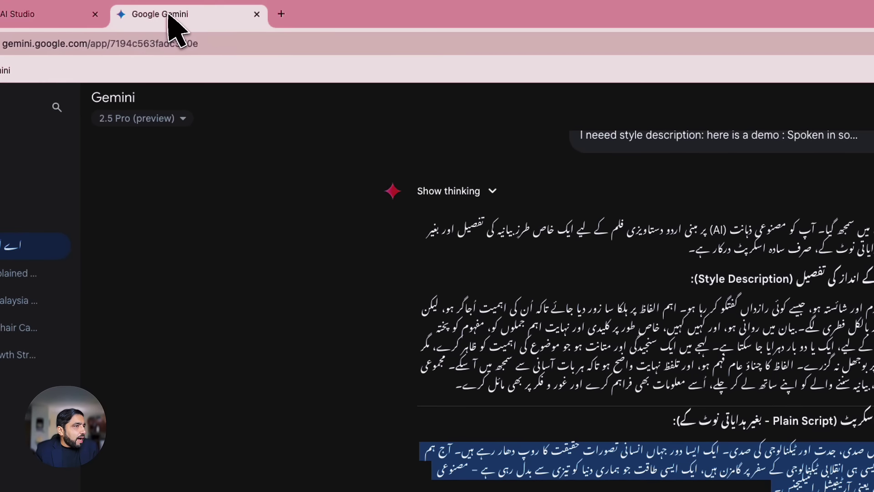
{"action": "scroll", "coordinate": [566, 302], "scroll_direction": "down", "scroll_amount": 4}
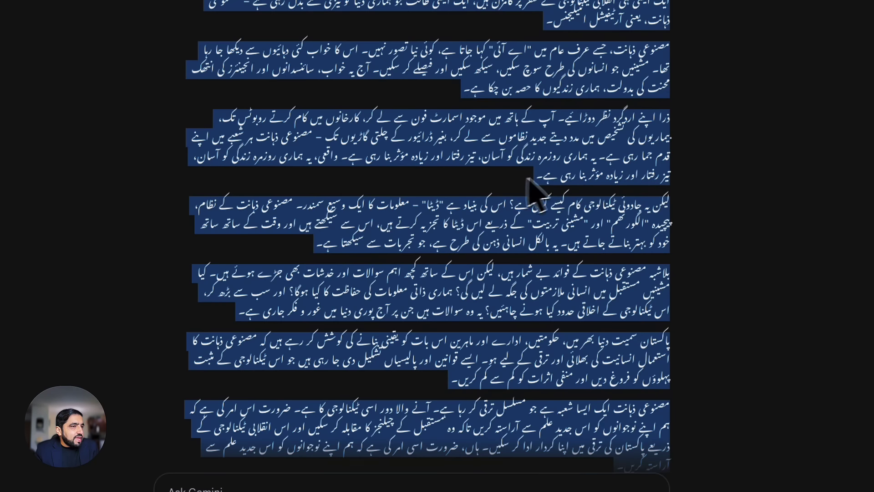
{"action": "right_click", "coordinate": [588, 171]}
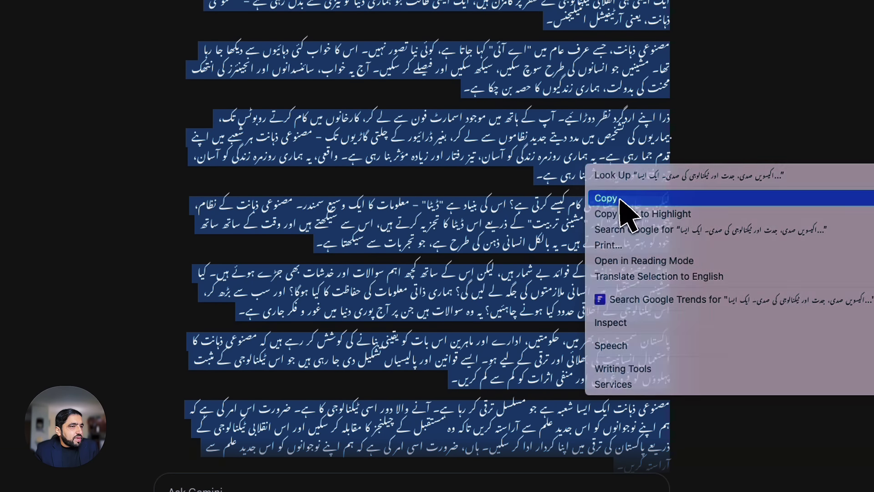
{"action": "left_click", "coordinate": [622, 199]}
Ask Gemini in Urdu to turn the script into a dialogue between two people named "speaker 1" and "speaker 2".
{"action": "left_click", "coordinate": [348, 415]}
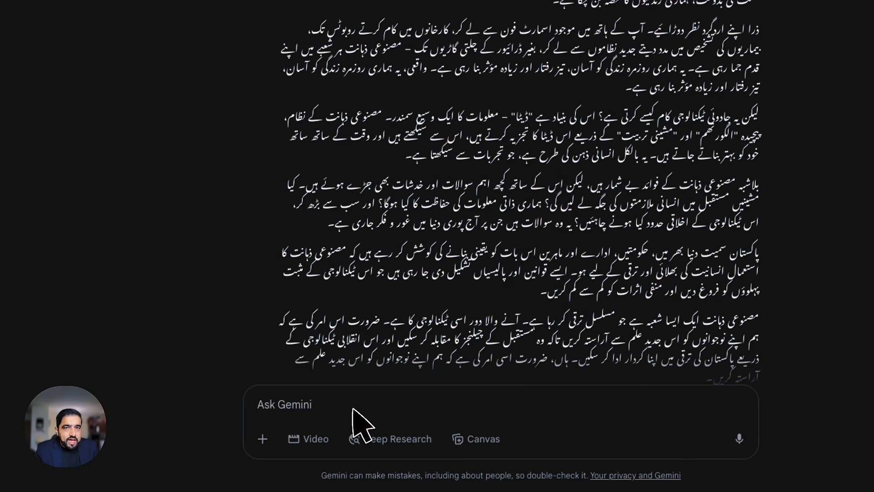
{"action": "key", "text": "alt+shift"}
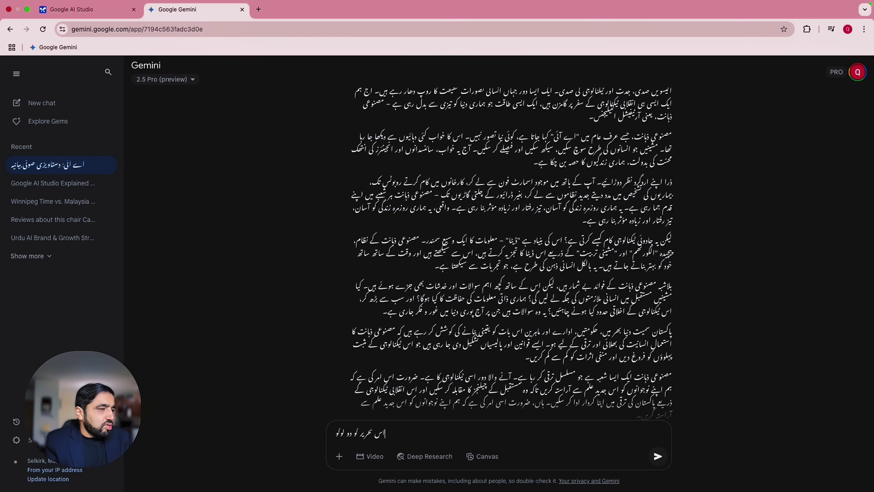
{"action": "type", "text": "کا درم"}
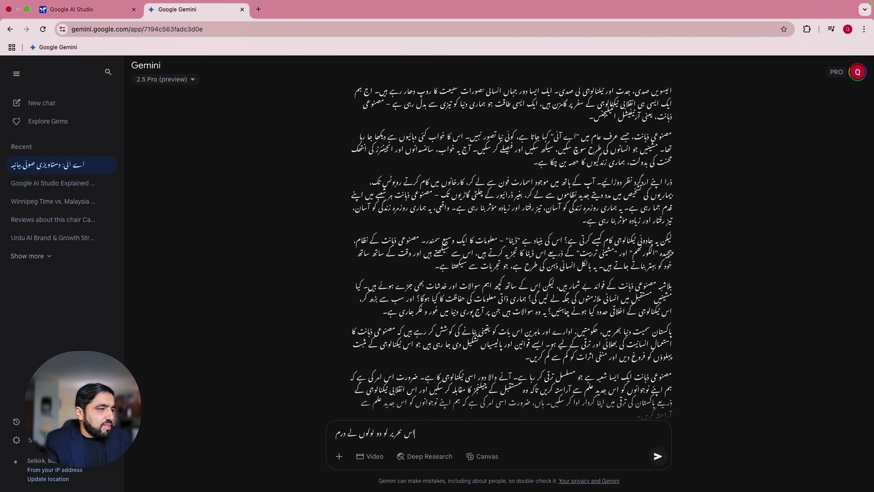
{"action": "type", "text": "یاں مکالمے میں بدلو"}
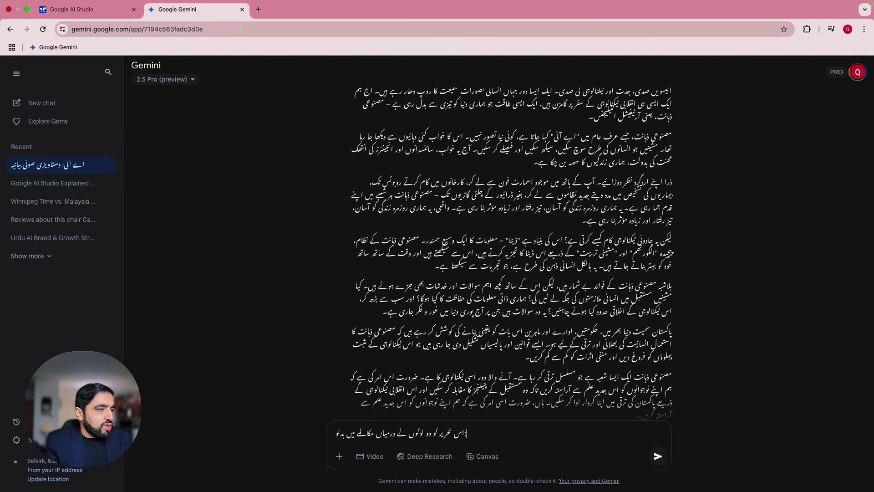
{"action": "type", "text": ":"}
{"action": "key", "text": "shift+Return"}
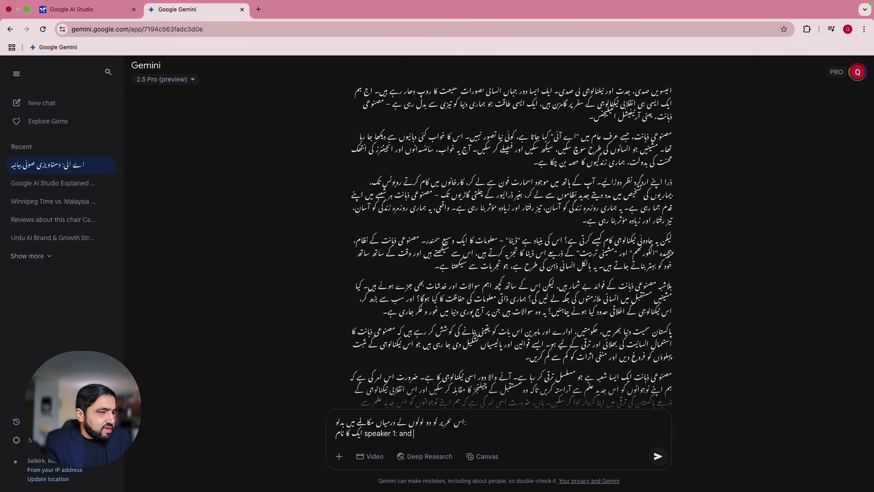
{"action": "type", "text": "د"}
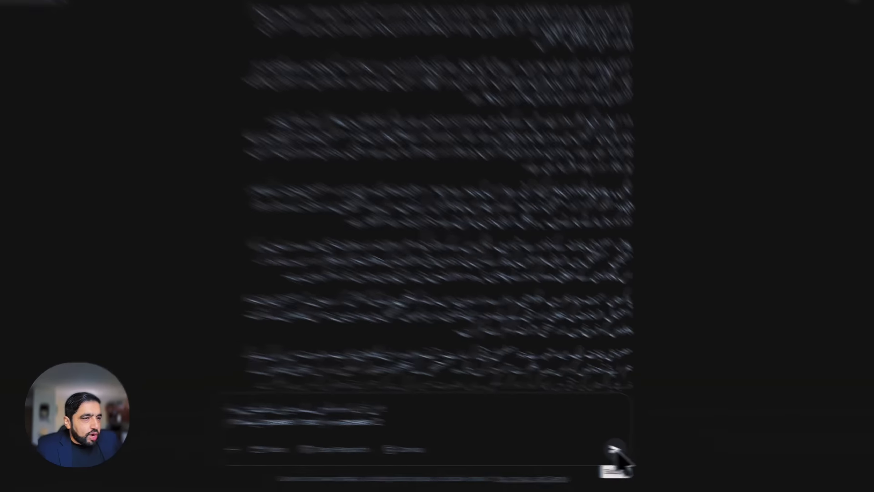
{"action": "left_click", "coordinate": [613, 451]}
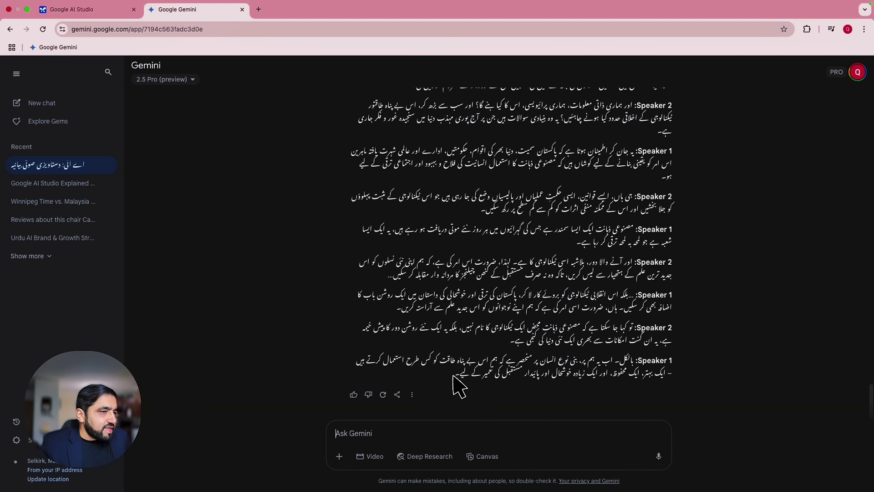
Select and copy the full Speaker 1 and Speaker 2 dialogue from Gemini's reply, leaving out its introduction and title.
{"action": "left_click_drag", "start_coordinate": [453, 376], "coordinate": [605, 77]}
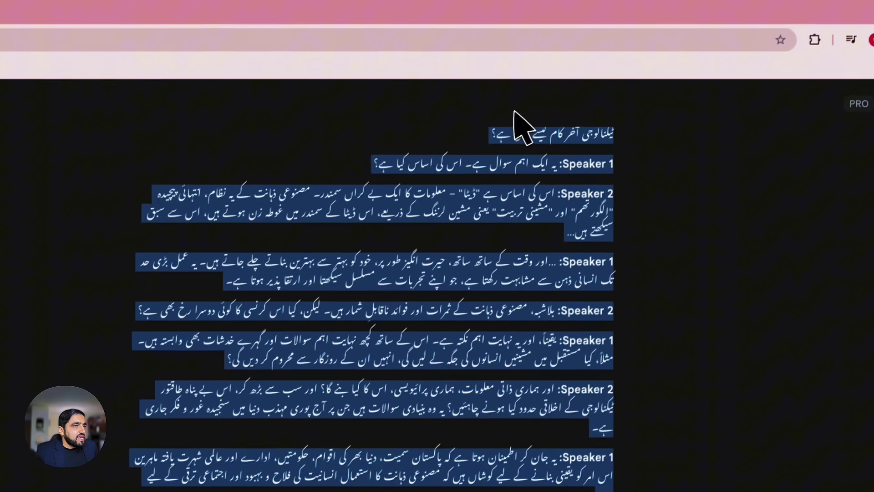
{"action": "left_click_drag", "start_coordinate": [517, 113], "coordinate": [640, 461]}
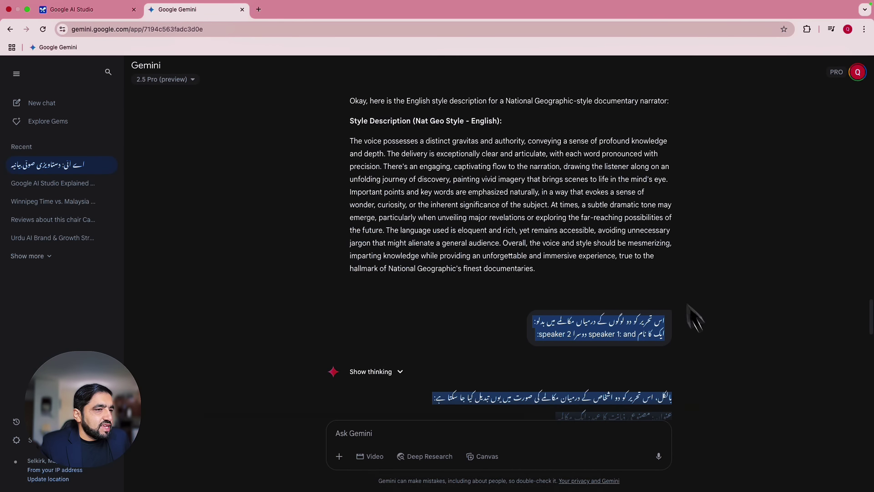
{"action": "left_click_drag", "start_coordinate": [694, 319], "coordinate": [684, 370]}
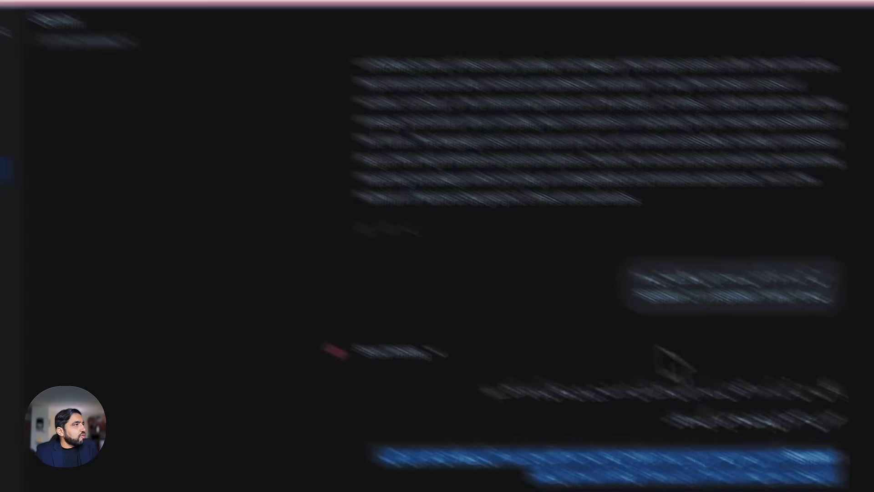
Return to Google AI Studio and replace the sample text in the raw structure with the copied two-speaker dialogue.
{"action": "left_click", "coordinate": [130, 14]}
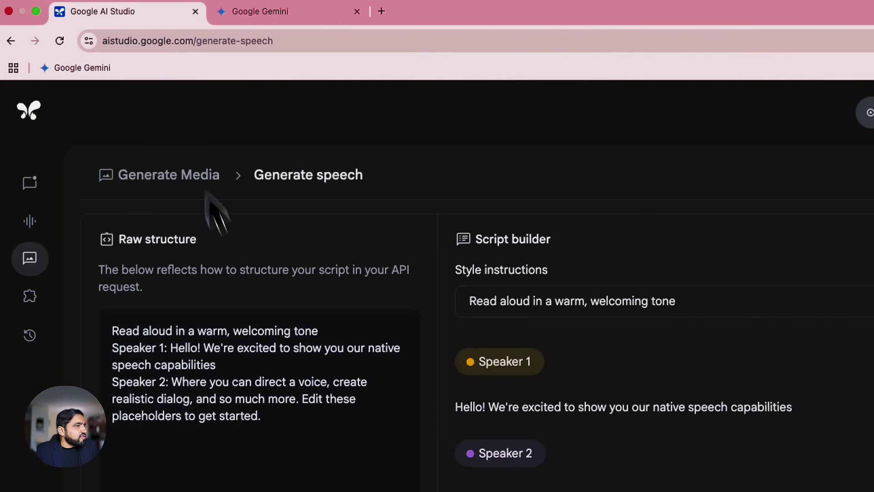
{"action": "left_click", "coordinate": [277, 382]}
{"action": "key", "text": "ctrl+a"}
{"action": "key", "text": "BackSpace"}
{"action": "key", "text": "ctrl+v"}
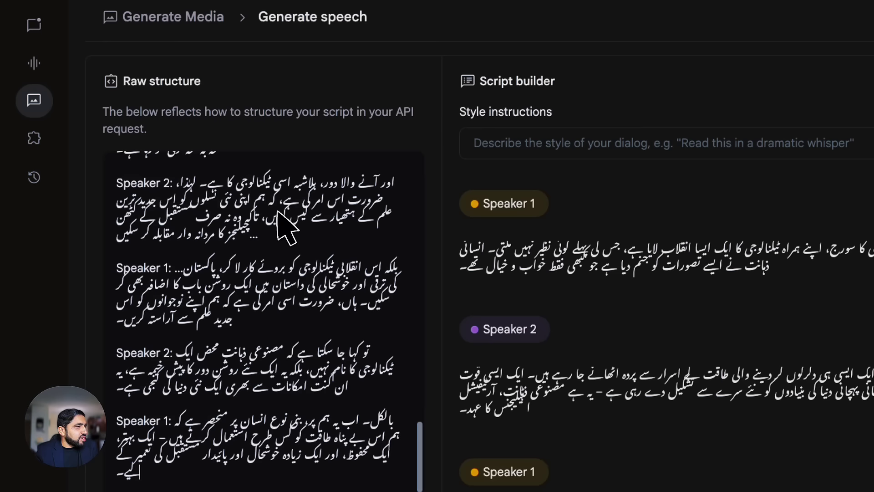
Try to generate the pasted dialogue with the style instruction "discussion between two old people in Urdu", and dismiss the notification.
{"action": "scroll", "coordinate": [214, 328], "scroll_direction": "up", "scroll_amount": 10}
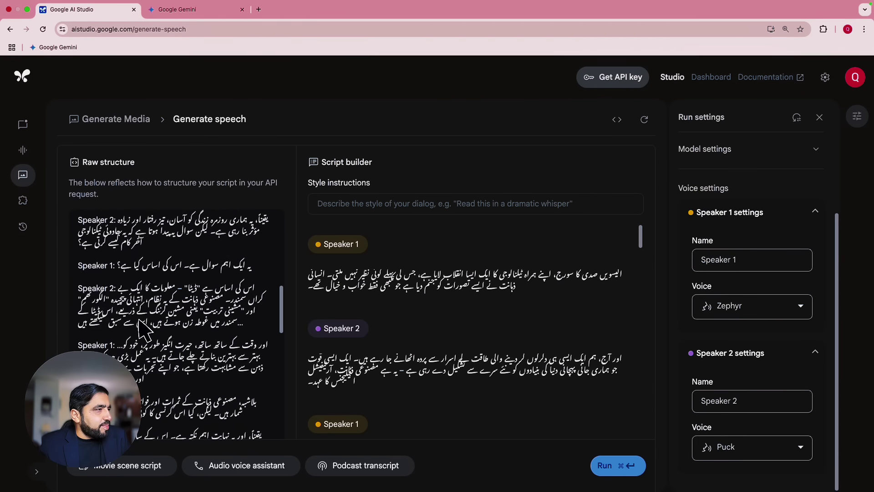
{"action": "scroll", "coordinate": [139, 320], "scroll_direction": "up", "scroll_amount": 3}
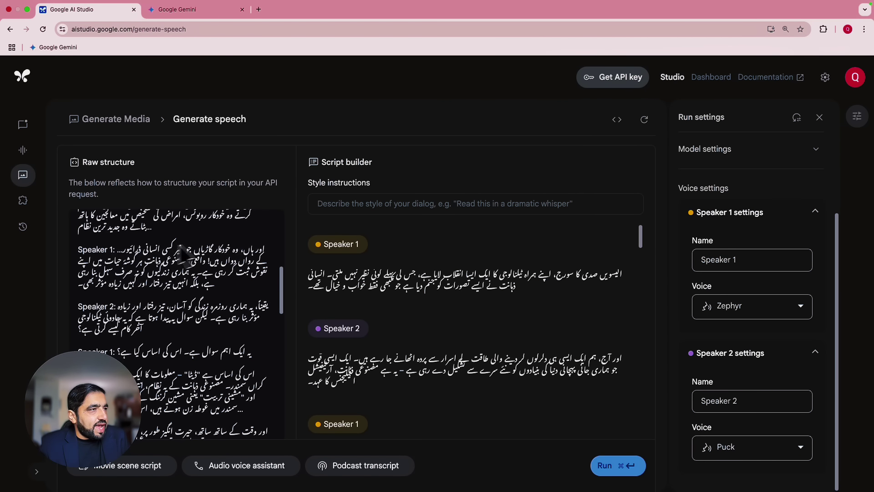
{"action": "scroll", "coordinate": [409, 303], "scroll_direction": "down", "scroll_amount": 5}
{"action": "scroll", "coordinate": [457, 430], "scroll_direction": "down", "scroll_amount": 10}
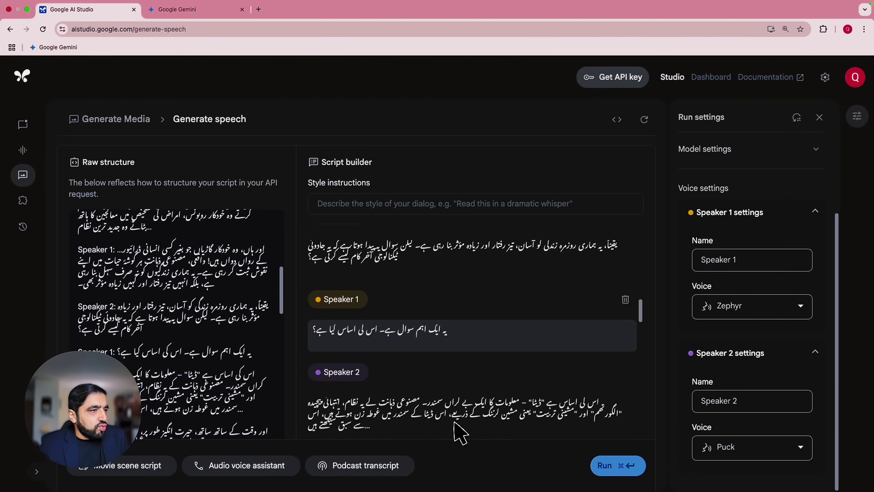
{"action": "scroll", "coordinate": [460, 432], "scroll_direction": "up", "scroll_amount": 10}
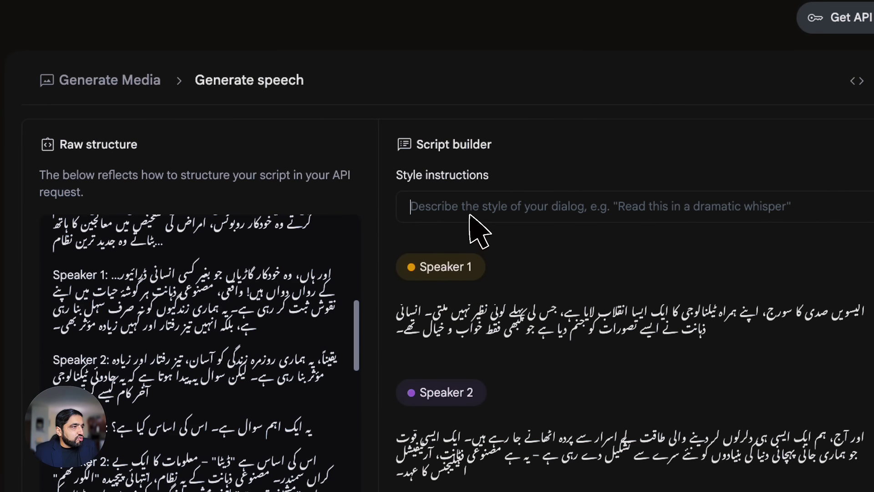
{"action": "scroll", "coordinate": [291, 246], "scroll_direction": "up", "scroll_amount": 8}
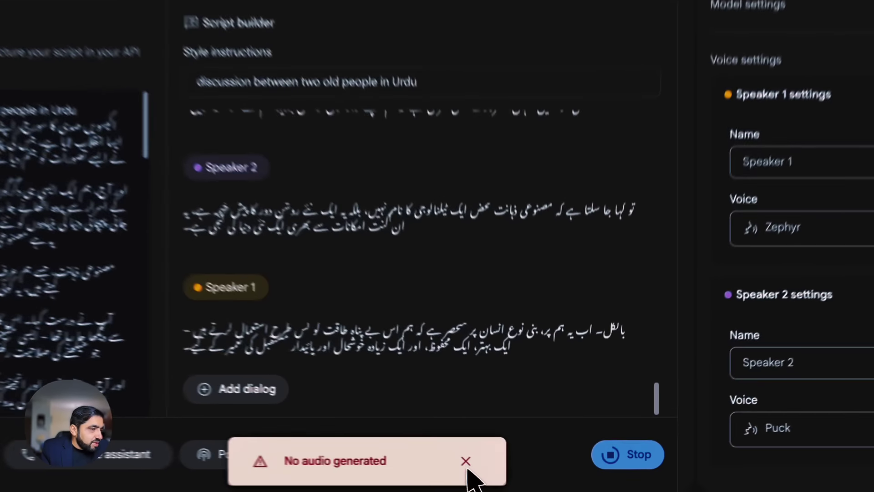
{"action": "left_click", "coordinate": [506, 470]}
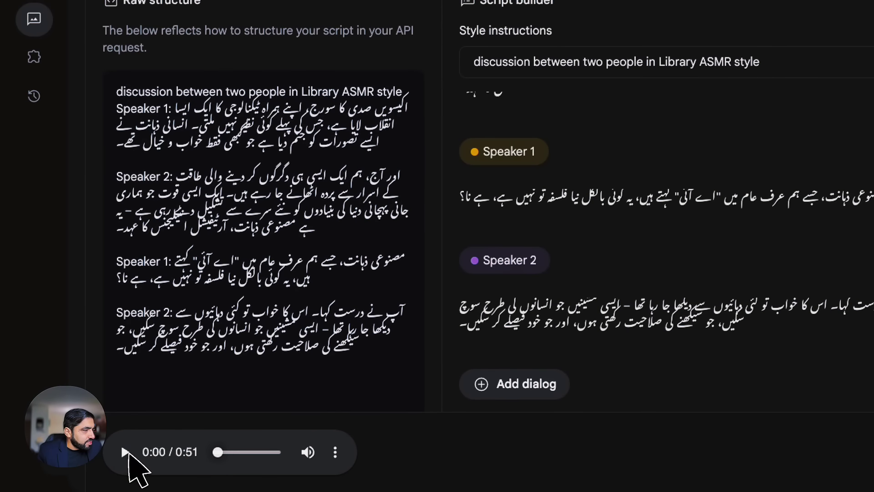
Play the two-speaker audio generated in the Library ASMR style and pause it partway through.
{"action": "left_click", "coordinate": [85, 465]}
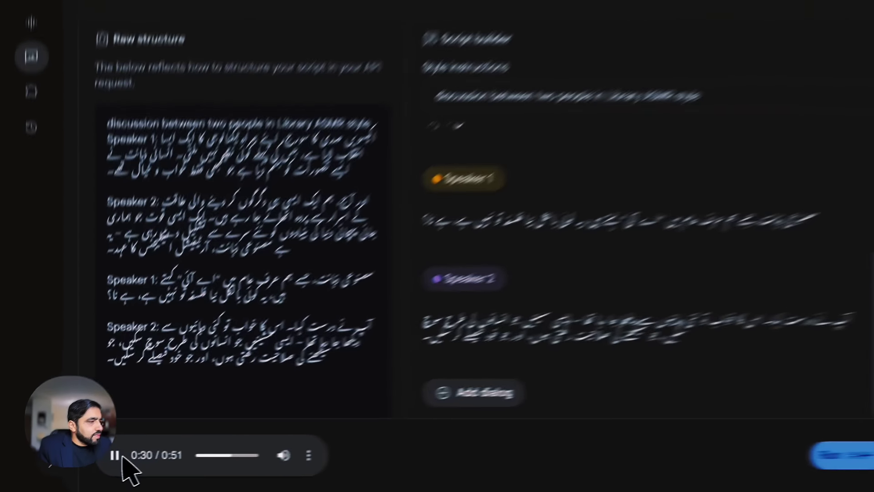
{"action": "left_click", "coordinate": [83, 465]}
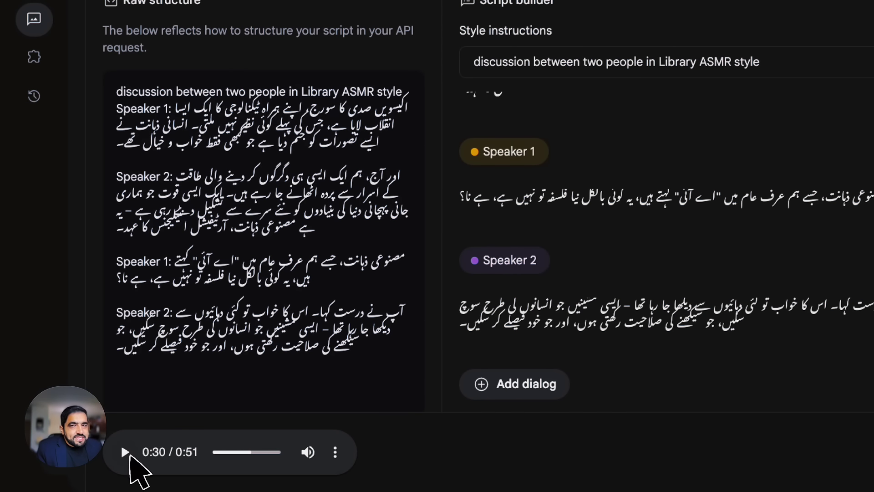